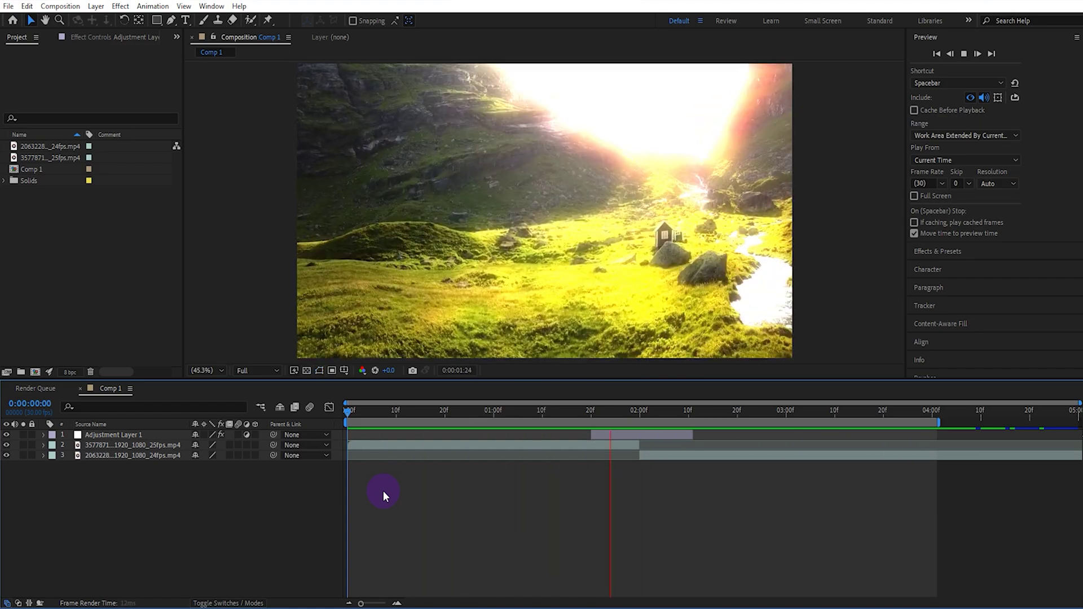
- Stop the Comp 1 preview so it holds on the snowy forest frame at 3:25
key(space)
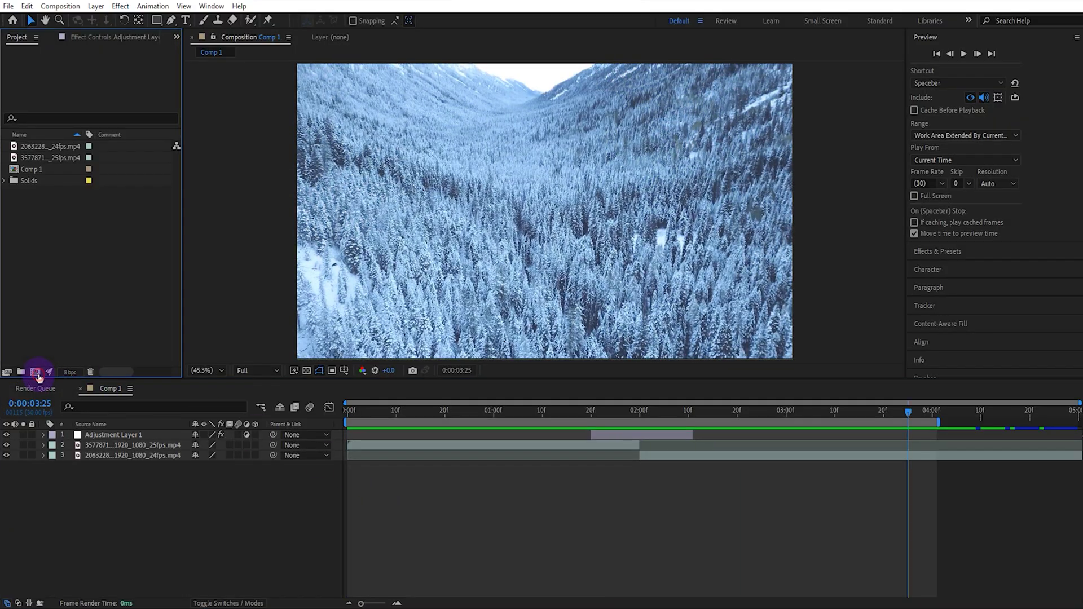
- Create Comp 2 containing the valley clip, fitted to fill the frame
click(38, 374)
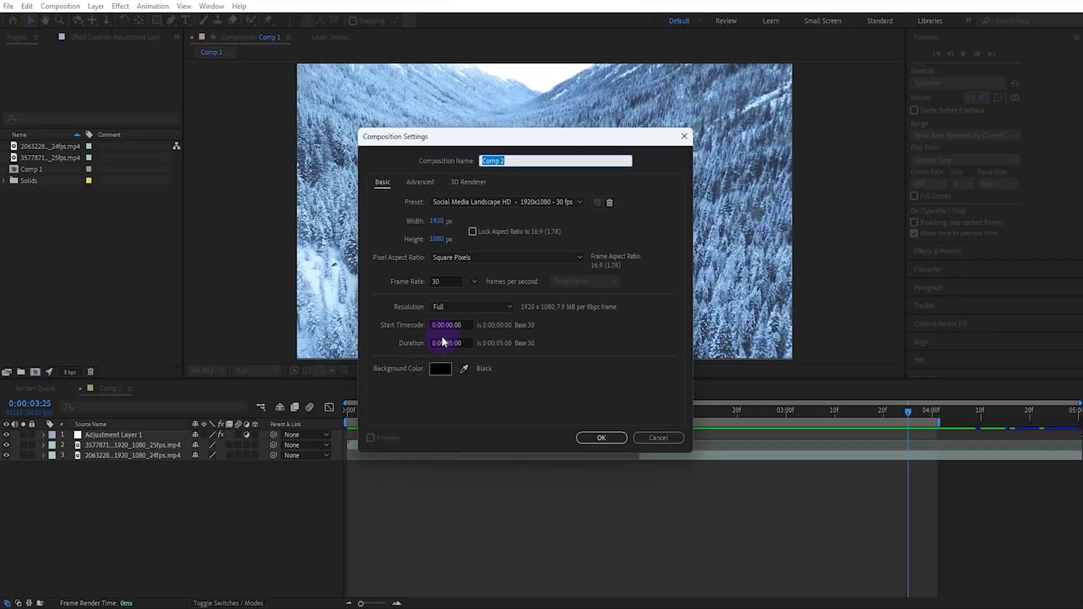
click(593, 436)
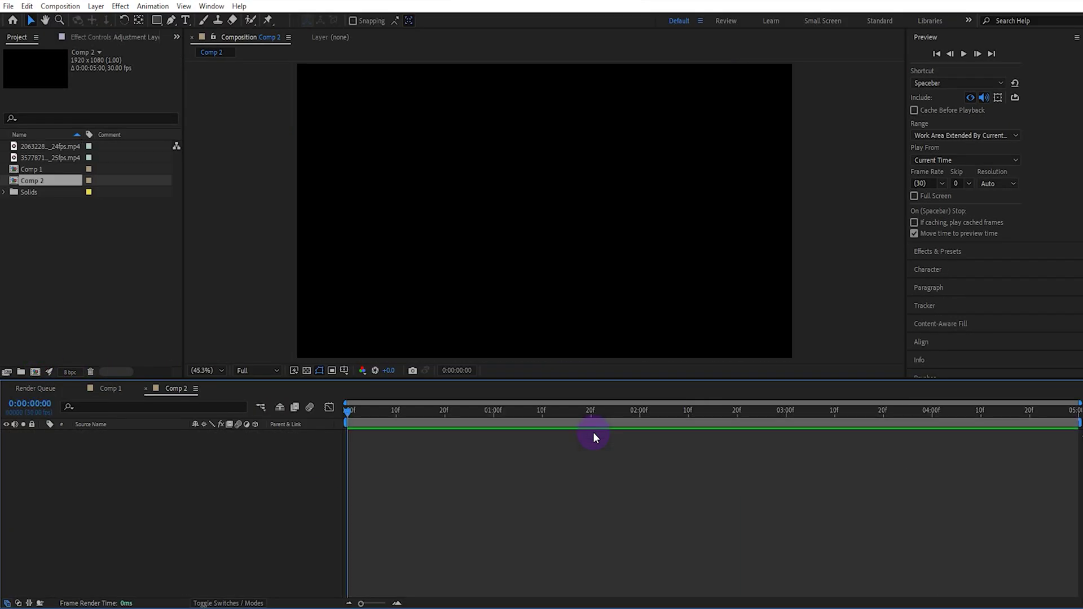
click(68, 147)
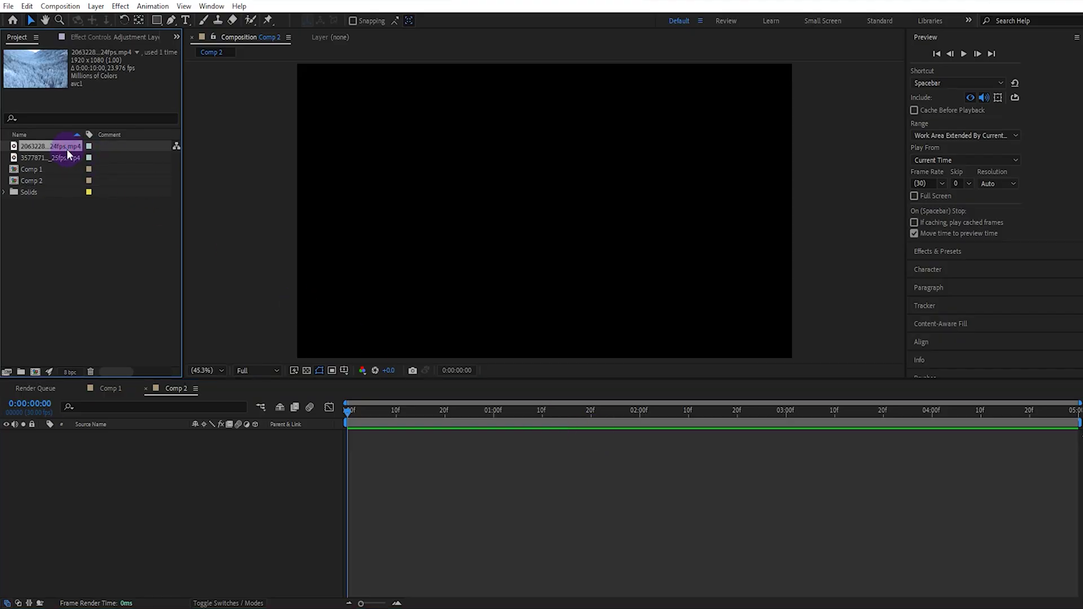
drag(66, 157, 78, 457)
right_click(102, 433)
mouse_move(140, 124)
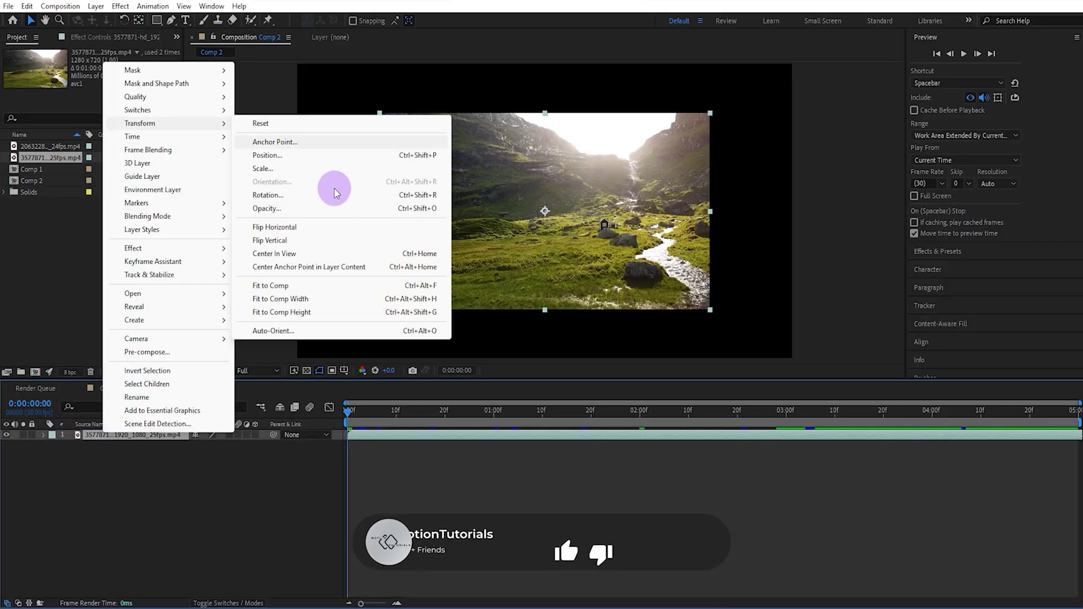
click(303, 285)
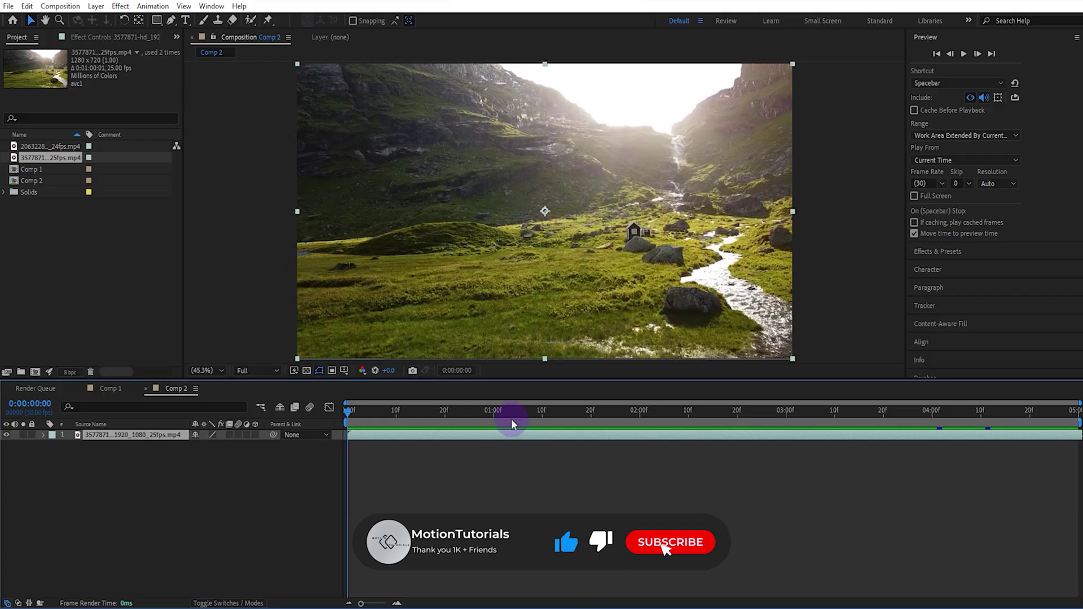
- Cut the valley layer at 2:00 and delete the part after it
click(639, 413)
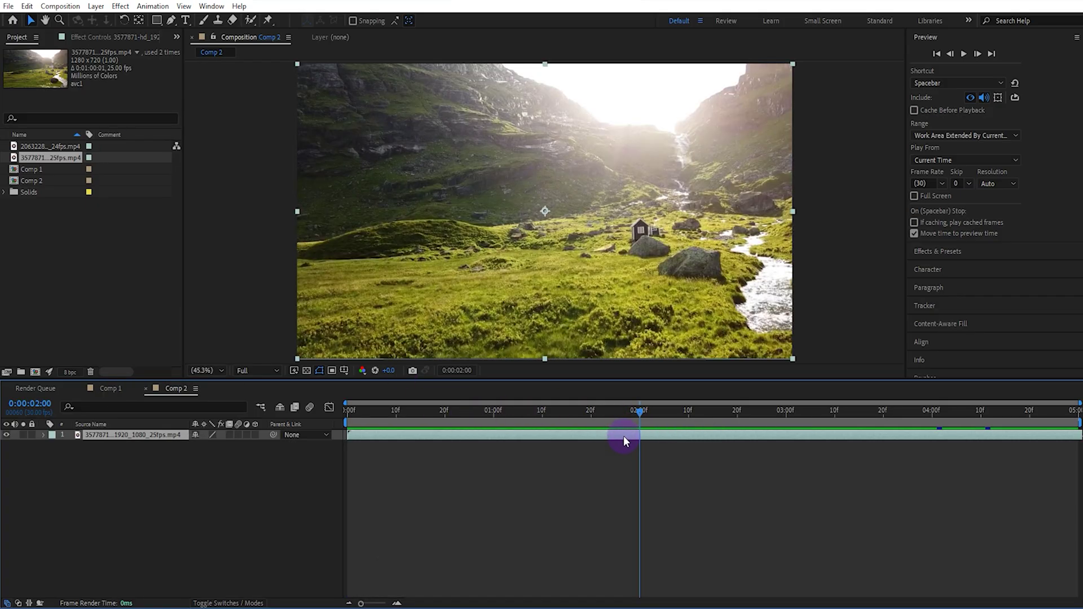
key(ctrl+shift+d)
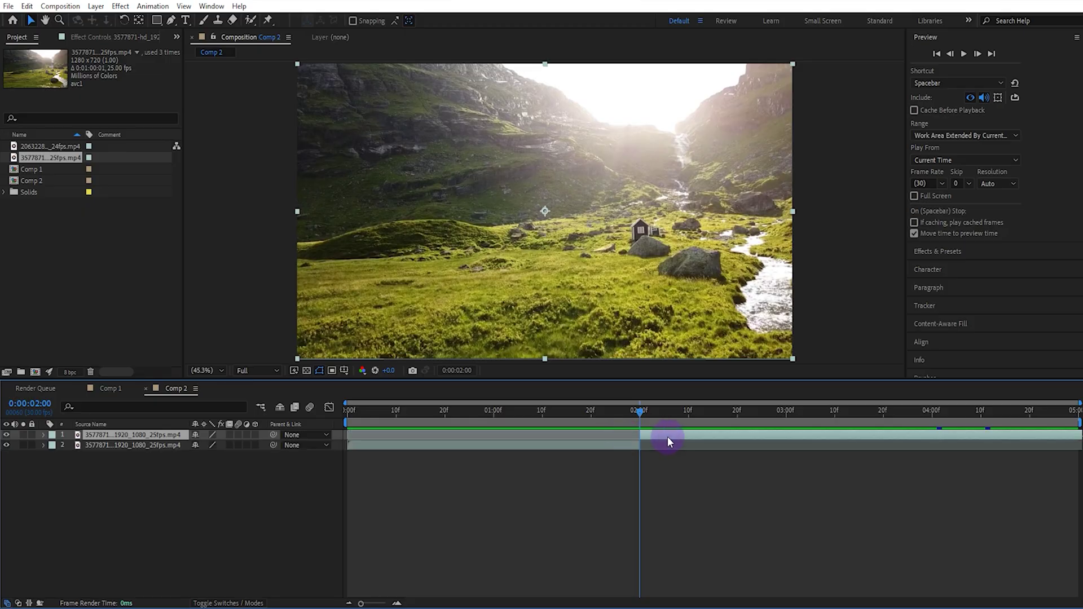
key(Delete)
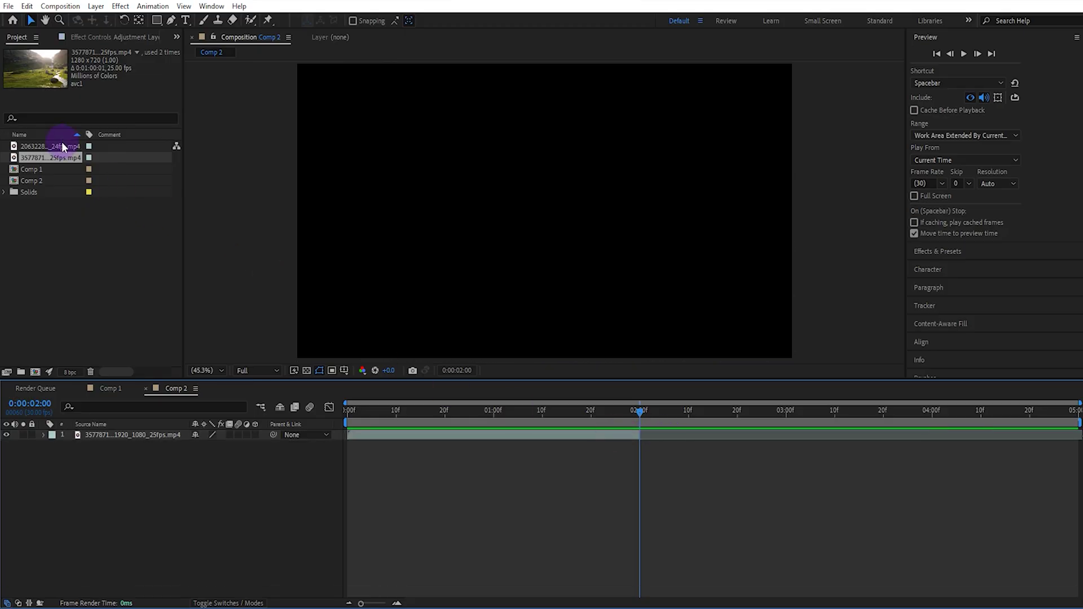
- Add the forest clip starting at 2:00, and end the work area at 4:00
drag(61, 141, 127, 449)
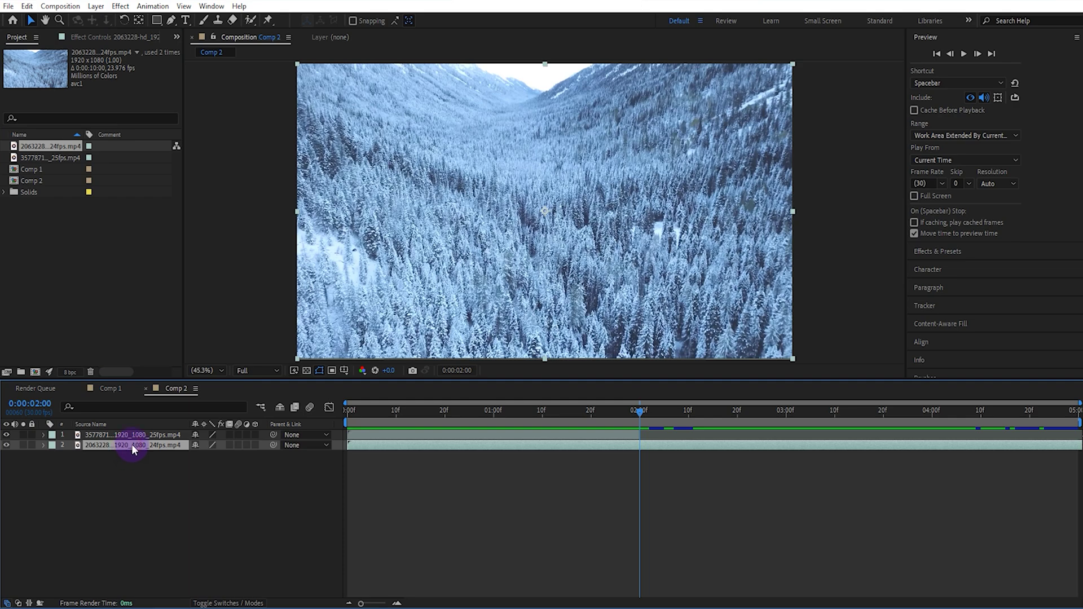
key(ctrl+shift+d)
click(485, 456)
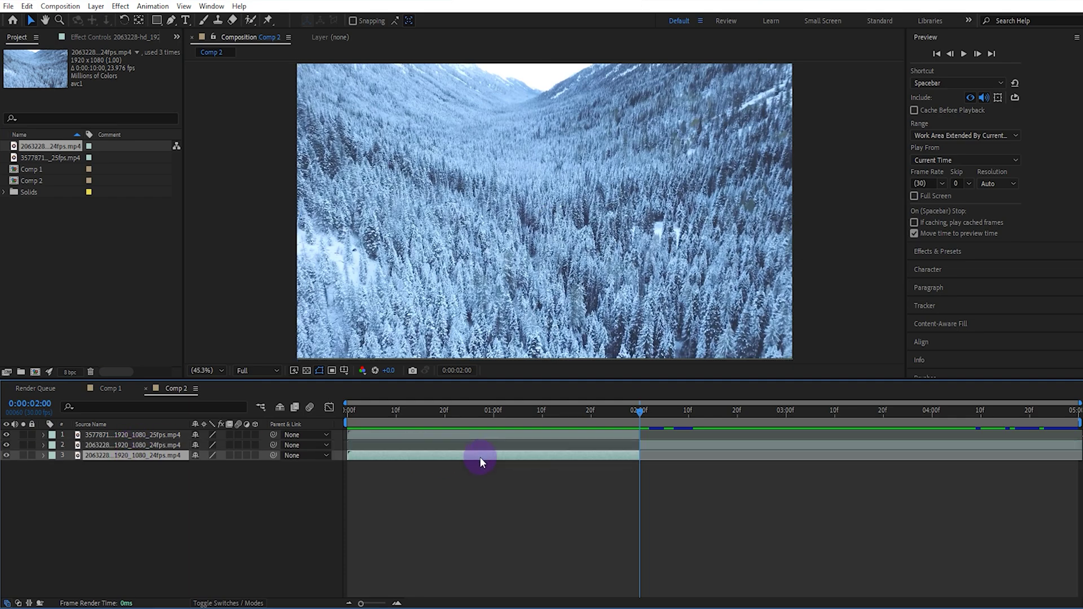
key(Delete)
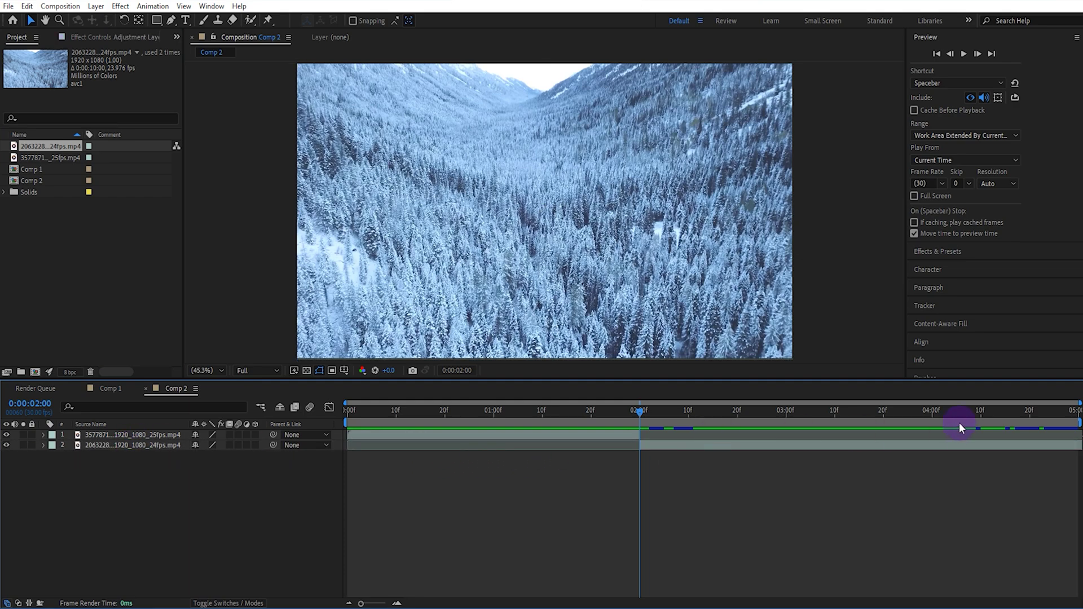
click(931, 414)
key(n)
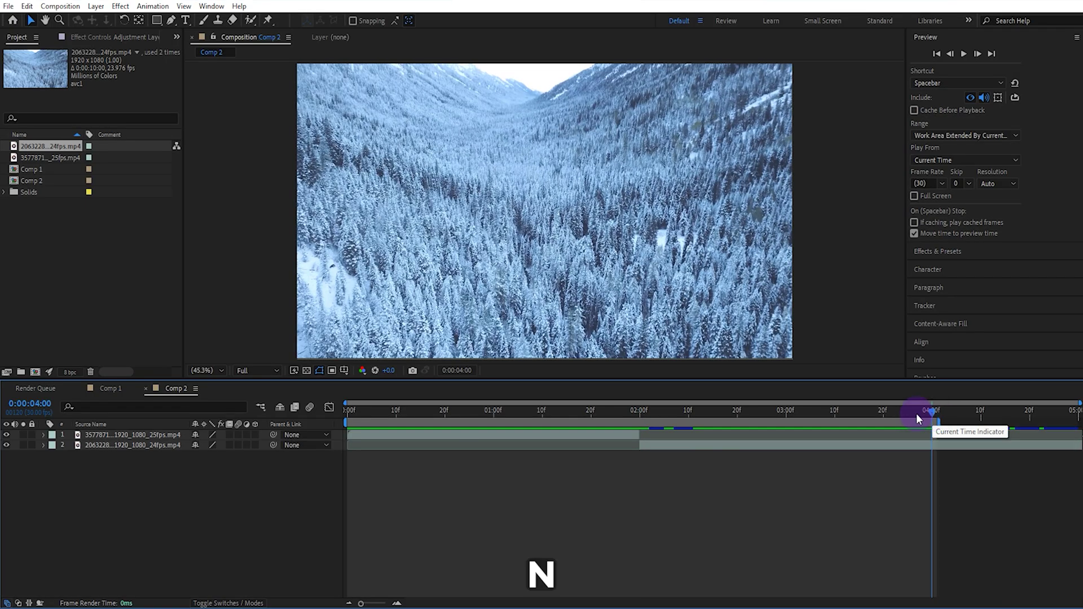
- Add an adjustment layer and remove its portion before 1:20
right_click(245, 239)
mouse_move(275, 247)
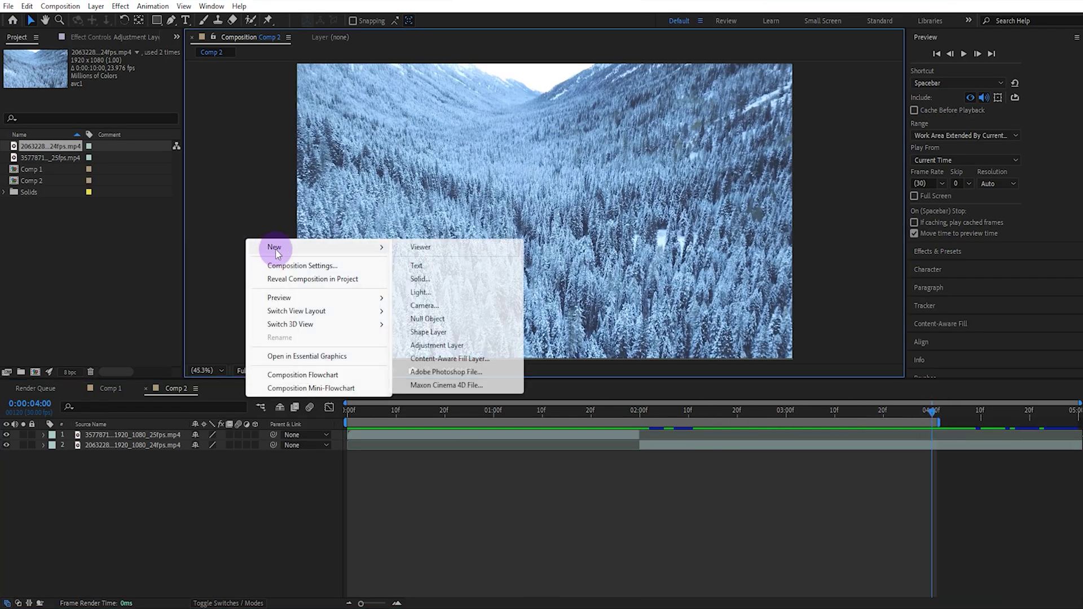
click(435, 346)
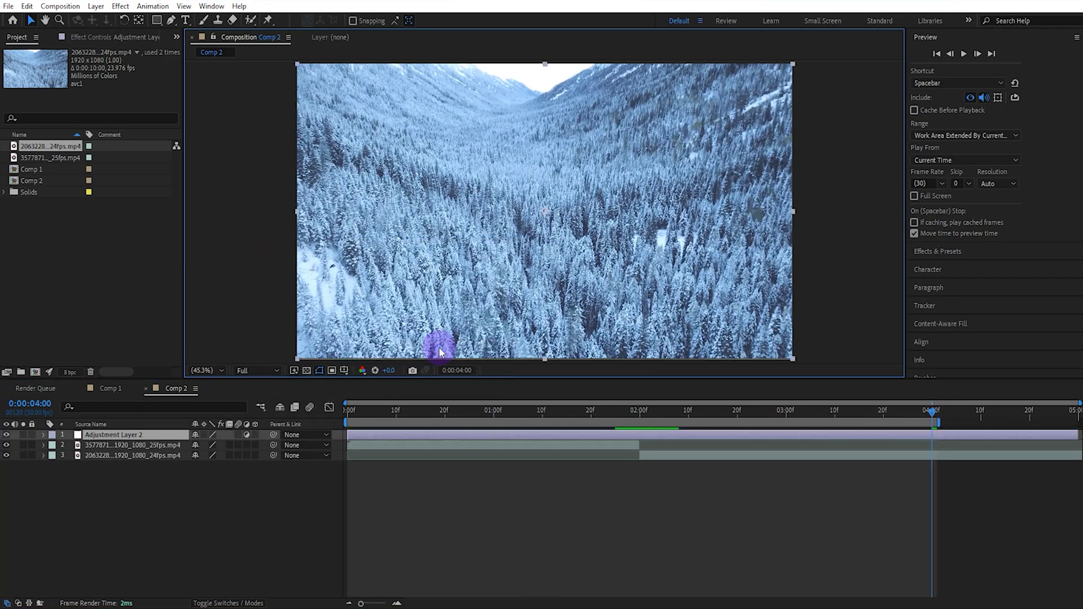
click(590, 412)
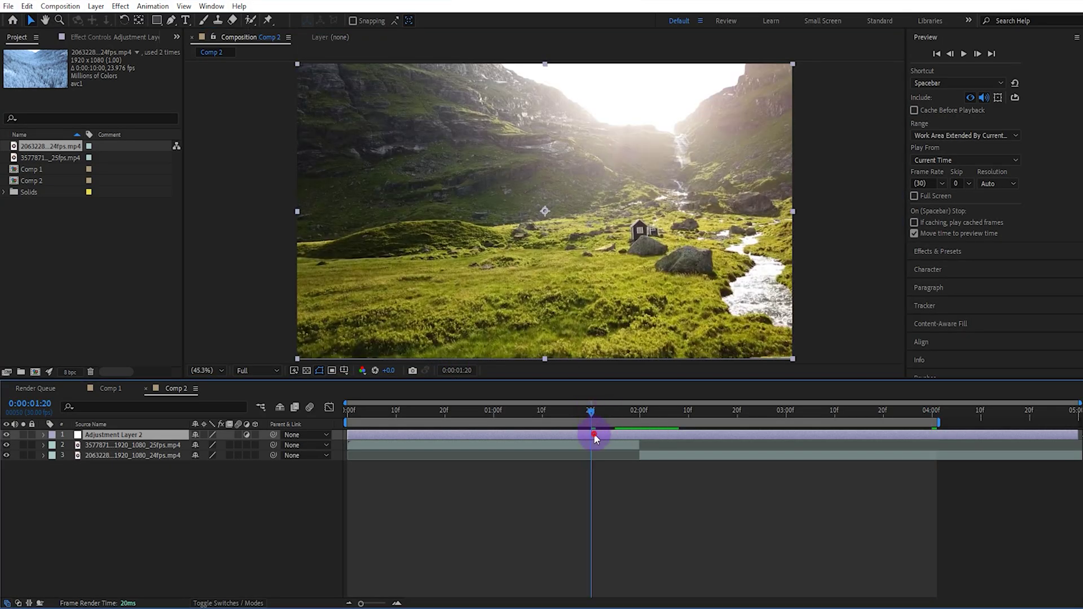
key(ctrl+shift+d)
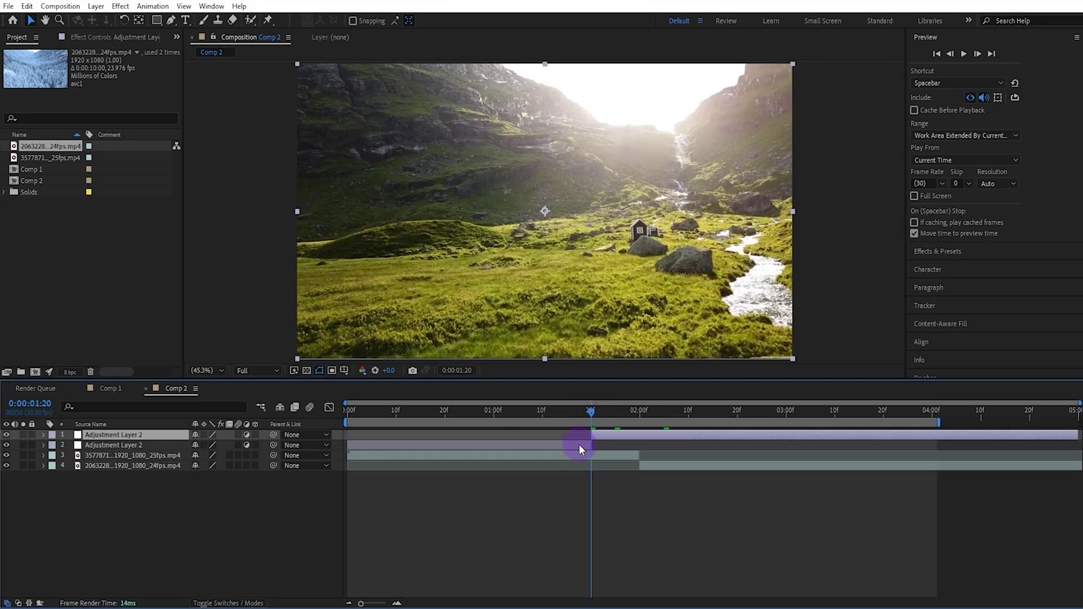
click(578, 444)
key(Delete)
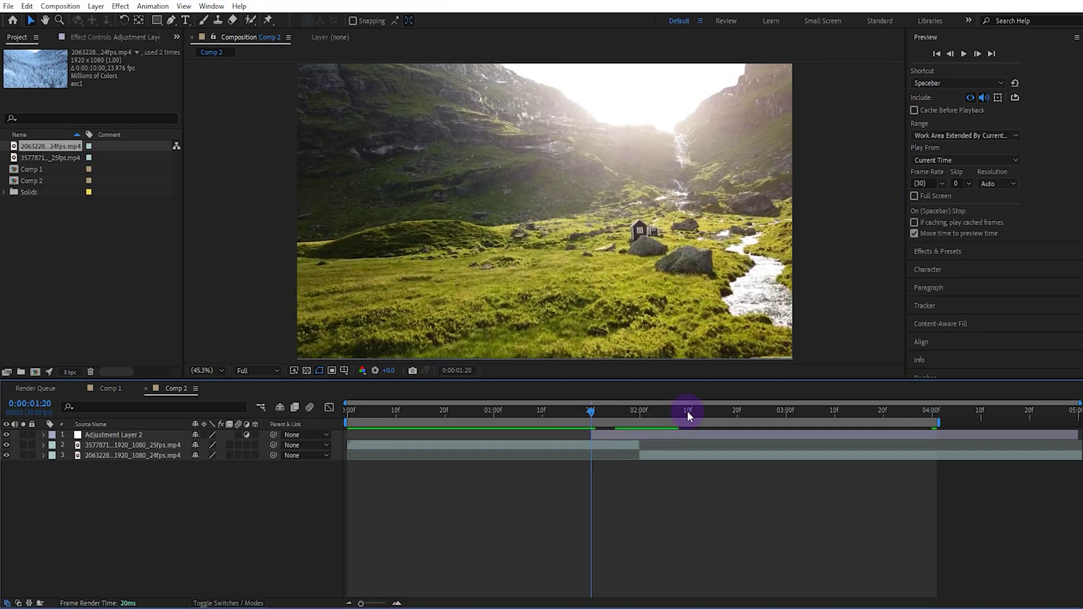
- Cut the adjustment layer at 2:10 and delete the part after it
click(689, 412)
click(693, 434)
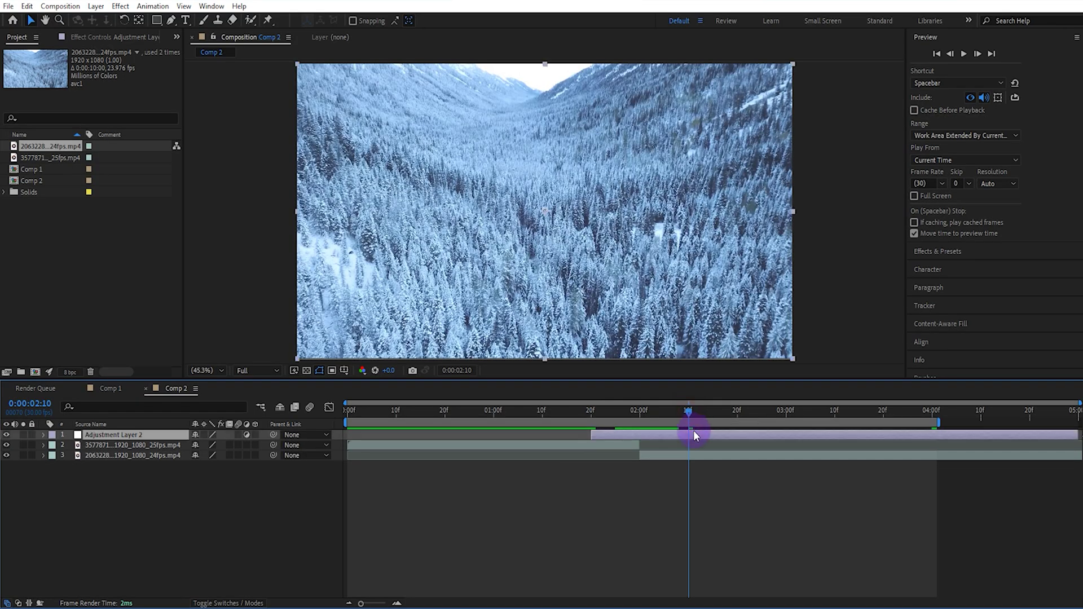
key(ctrl+shift+d)
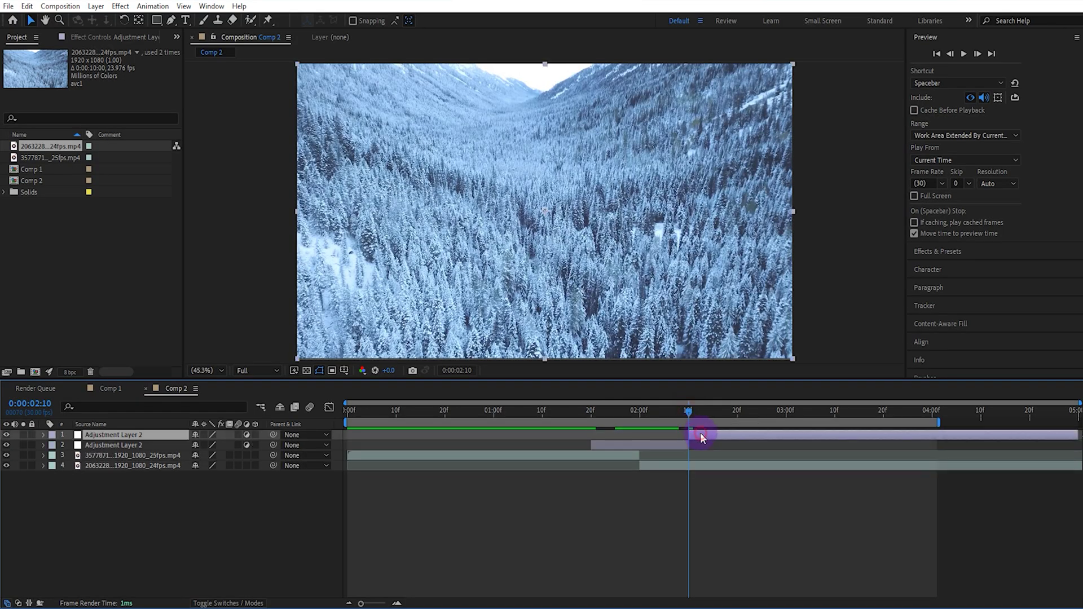
key(Delete)
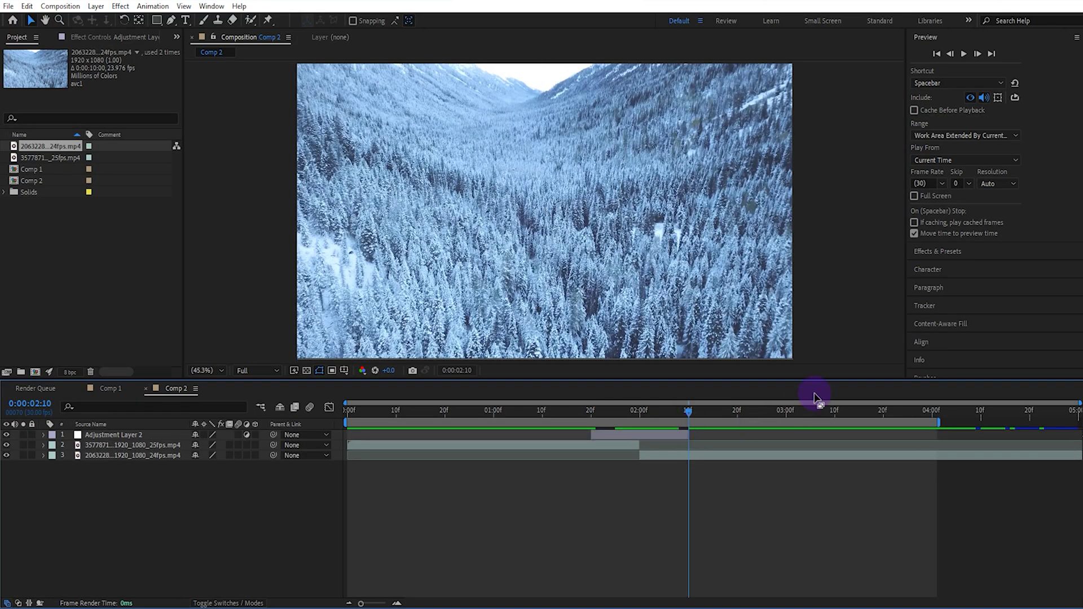
- Apply a default Bulge effect to the adjustment layer and return to 2:00
click(936, 258)
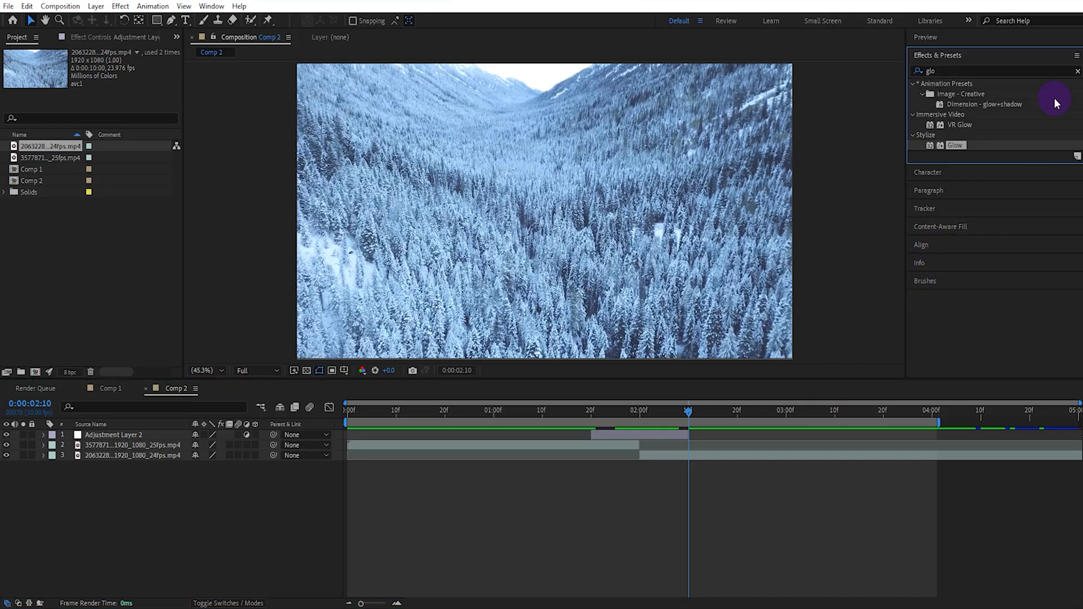
click(1077, 70)
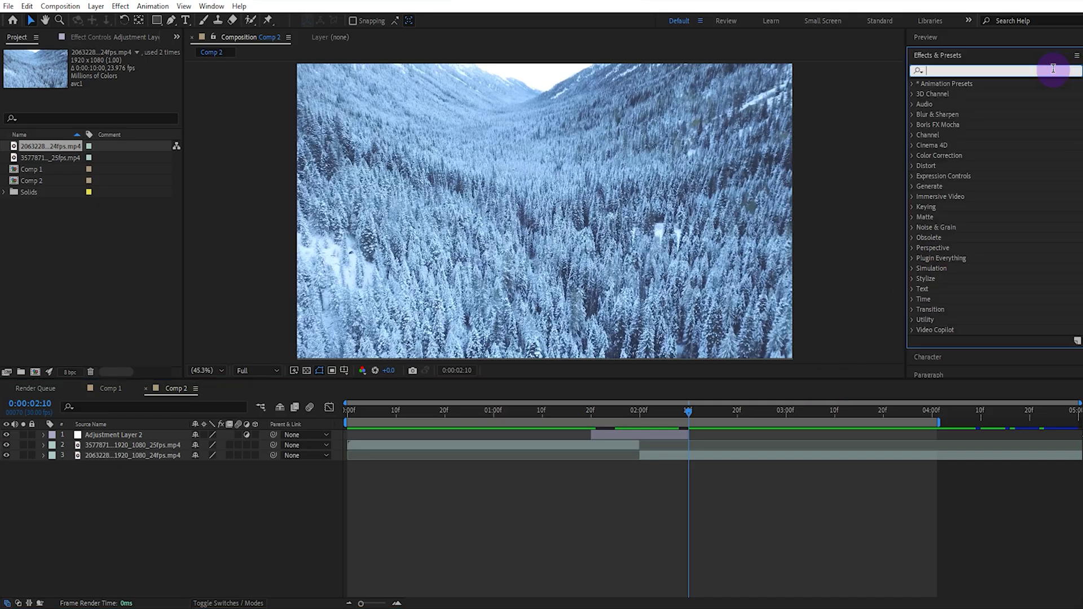
text(bulg)
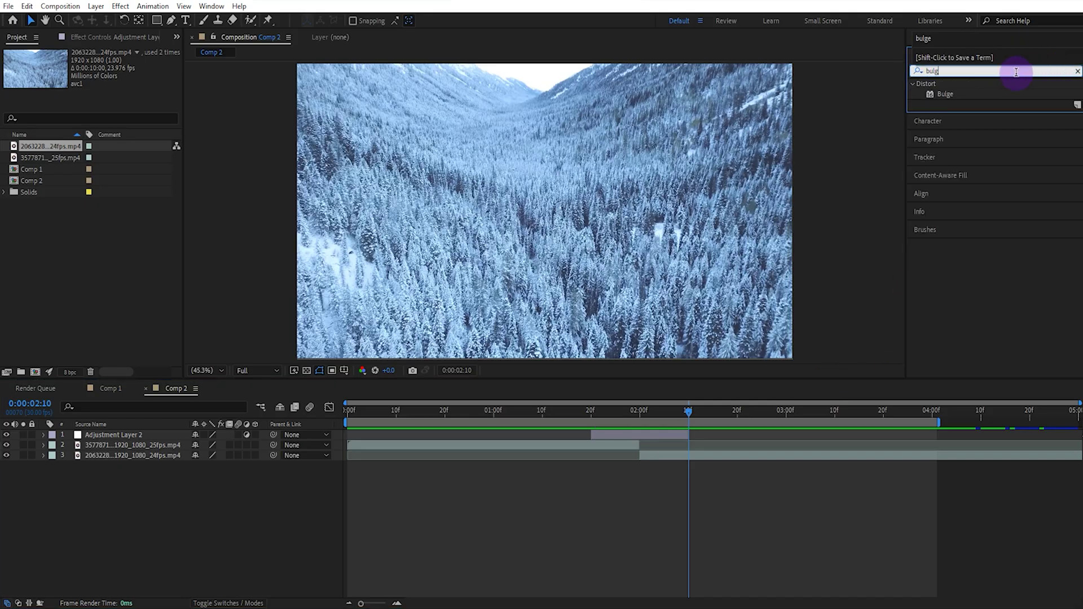
drag(951, 94, 642, 437)
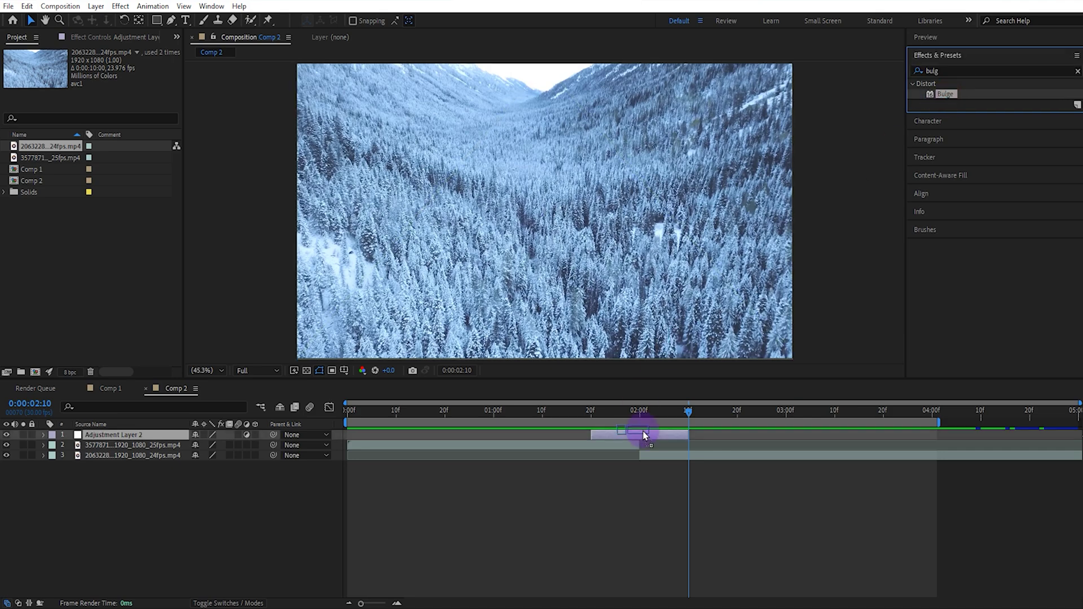
click(638, 413)
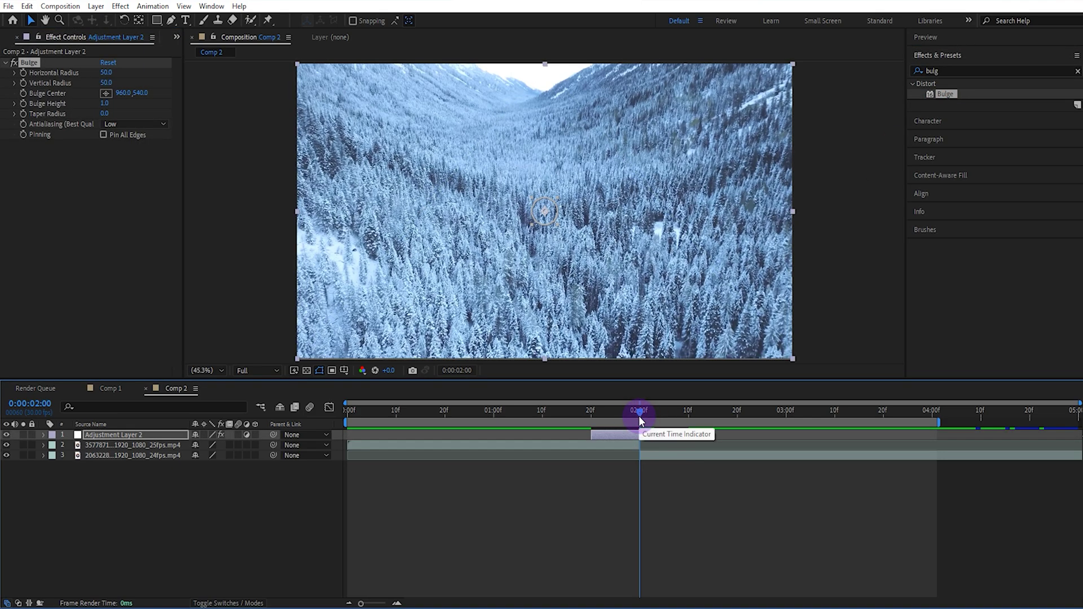
- Keyframe Bulge Horizontal and Vertical Radius at 1000 at 2:00
click(23, 102)
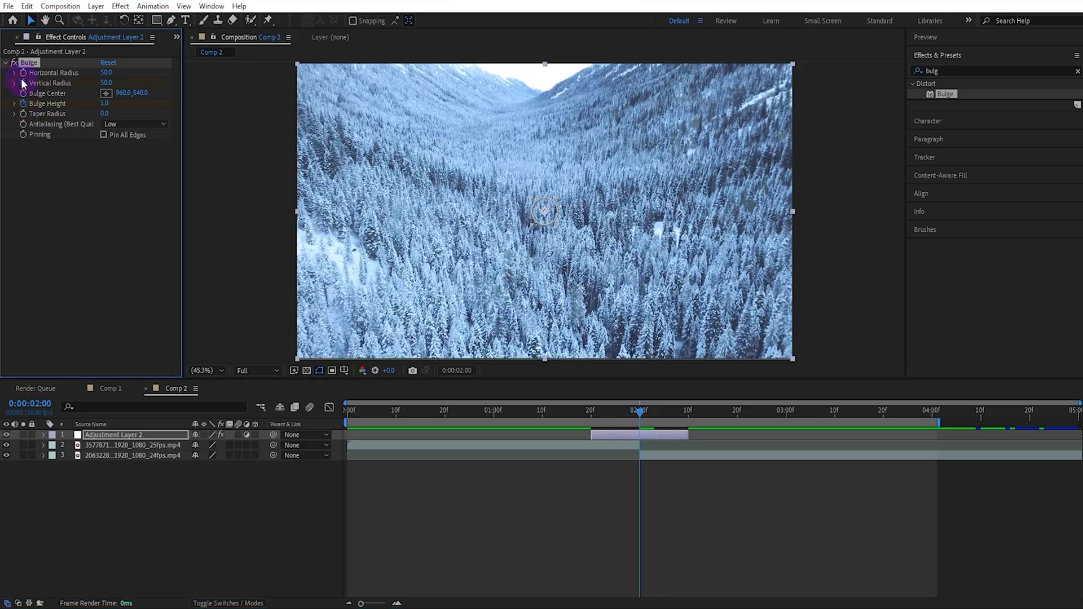
click(106, 83)
text(1000)
click(107, 73)
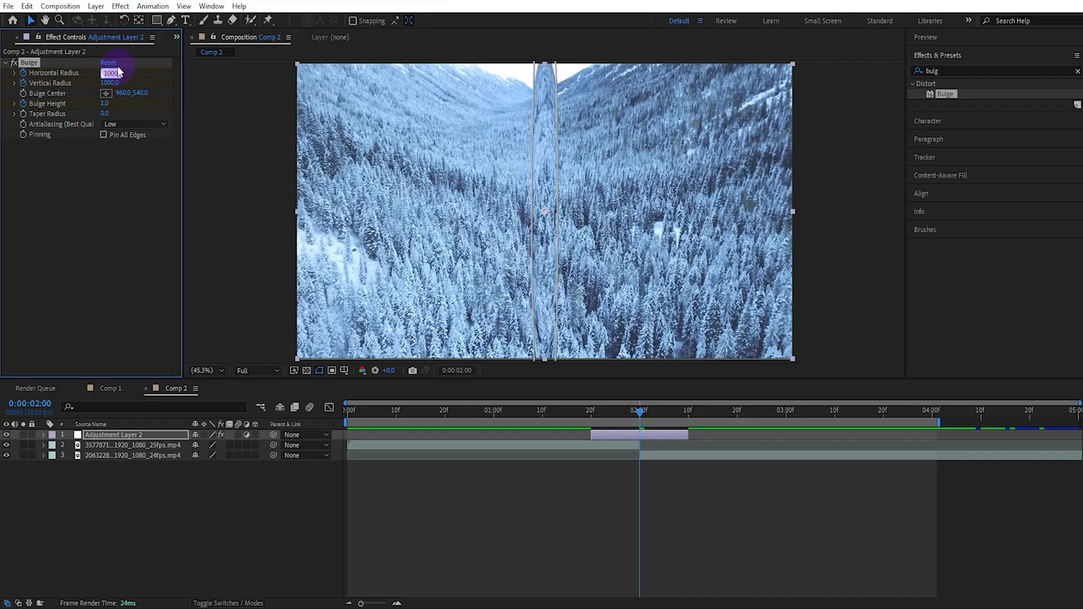
click(130, 434)
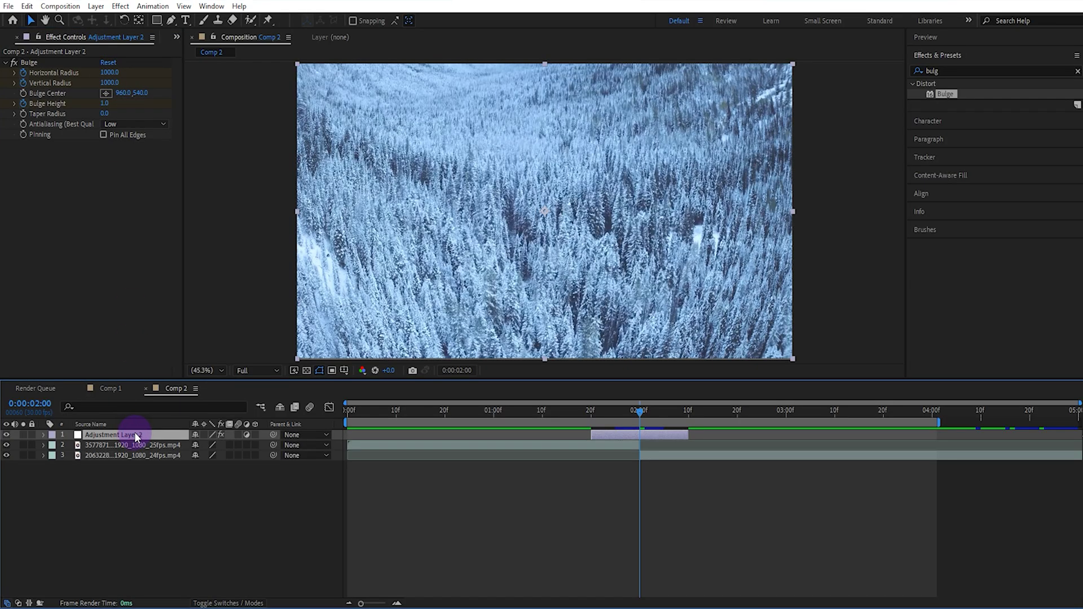
- At 1:20, keyframe Bulge Height, Horizontal and Vertical Radius to 0
key(u)
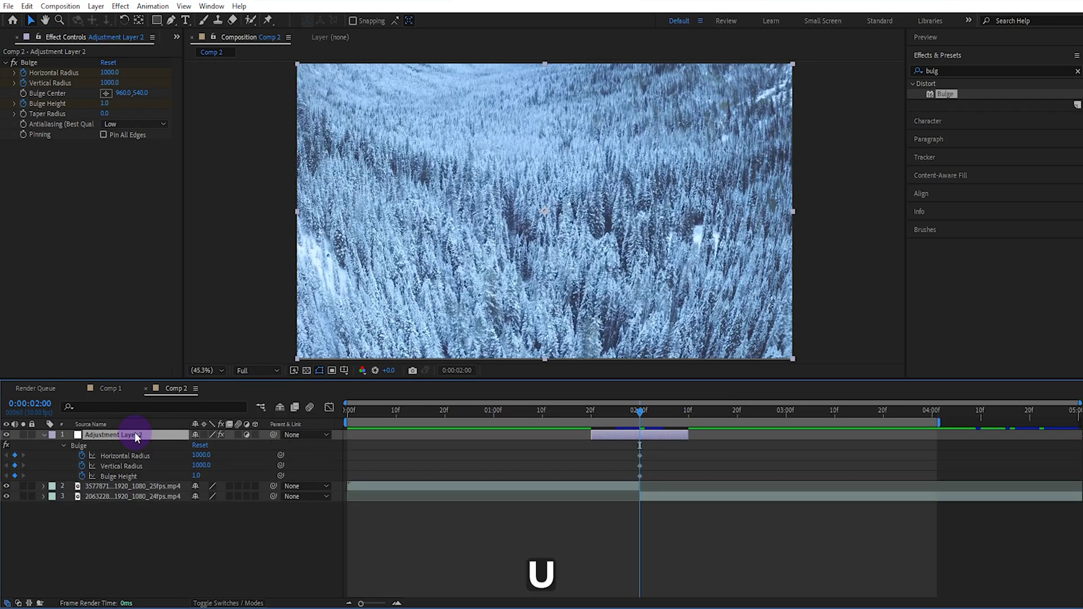
drag(602, 413, 596, 418)
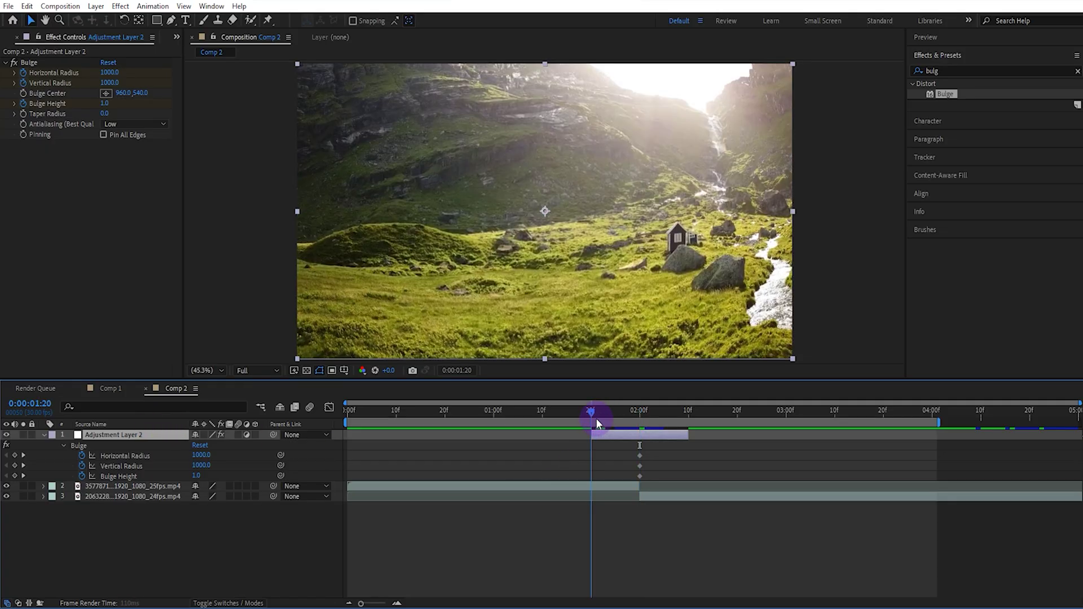
click(197, 475)
click(203, 465)
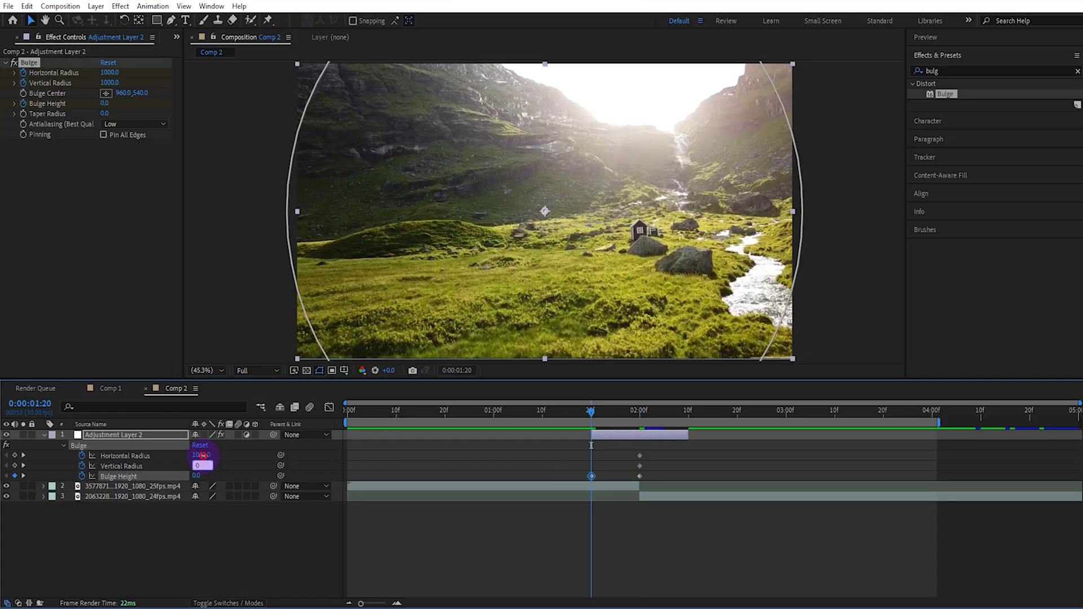
text(0)
key(Return)
click(202, 455)
click(227, 527)
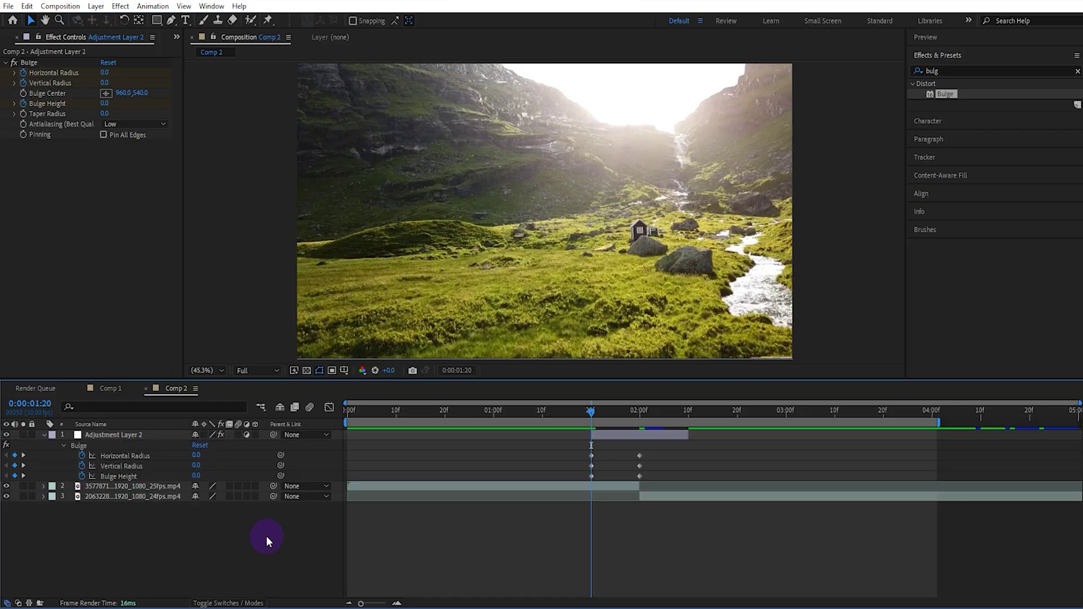
- Copy the zero Bulge keyframes from 1:20 and paste them at 2:10
click(690, 413)
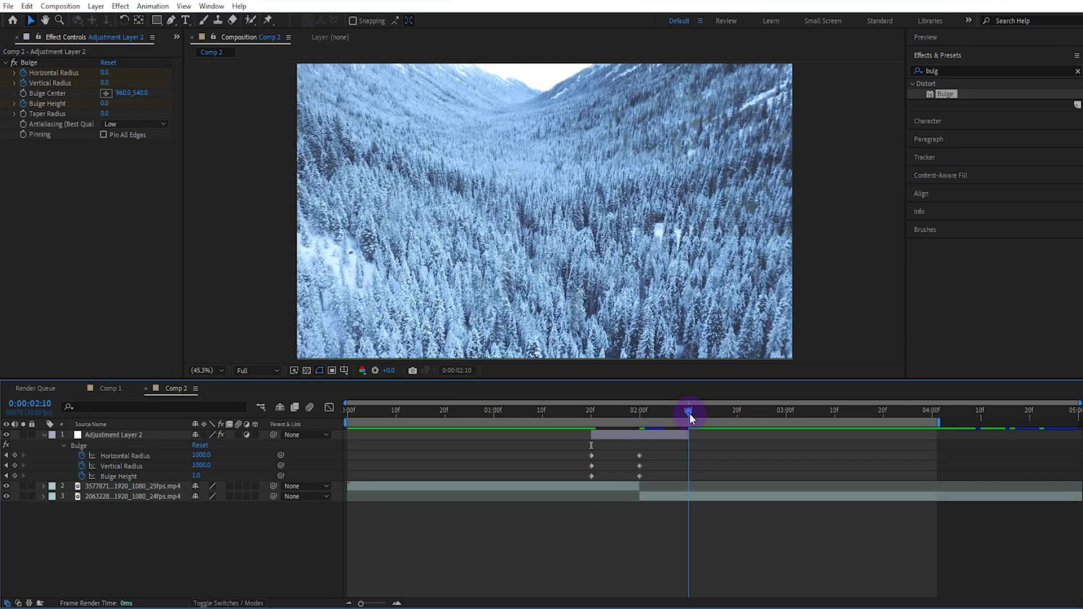
drag(605, 453, 583, 477)
key(ctrl+c)
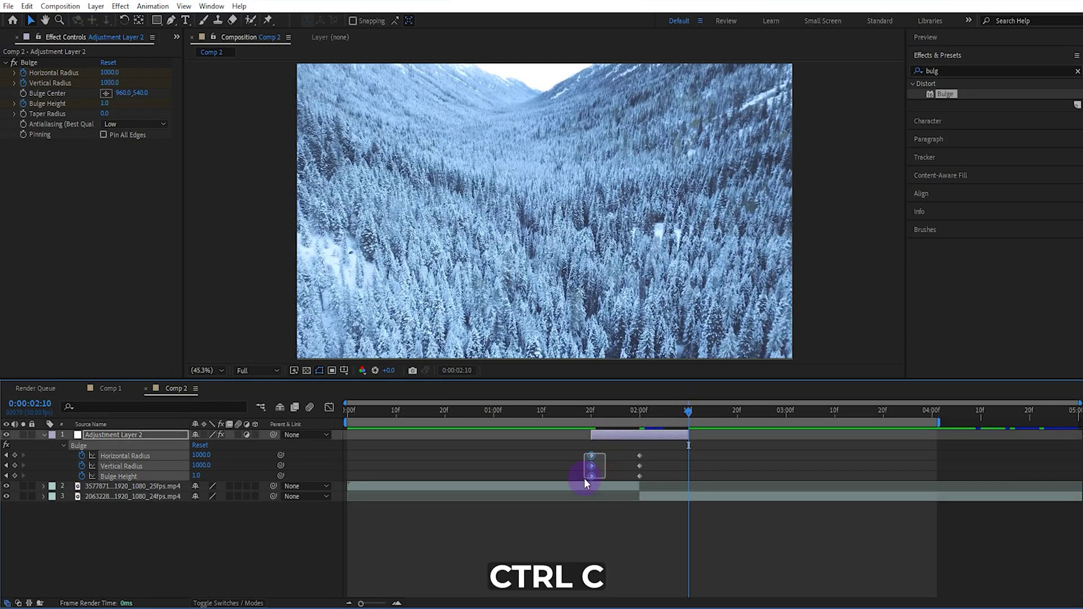
key(ctrl+v)
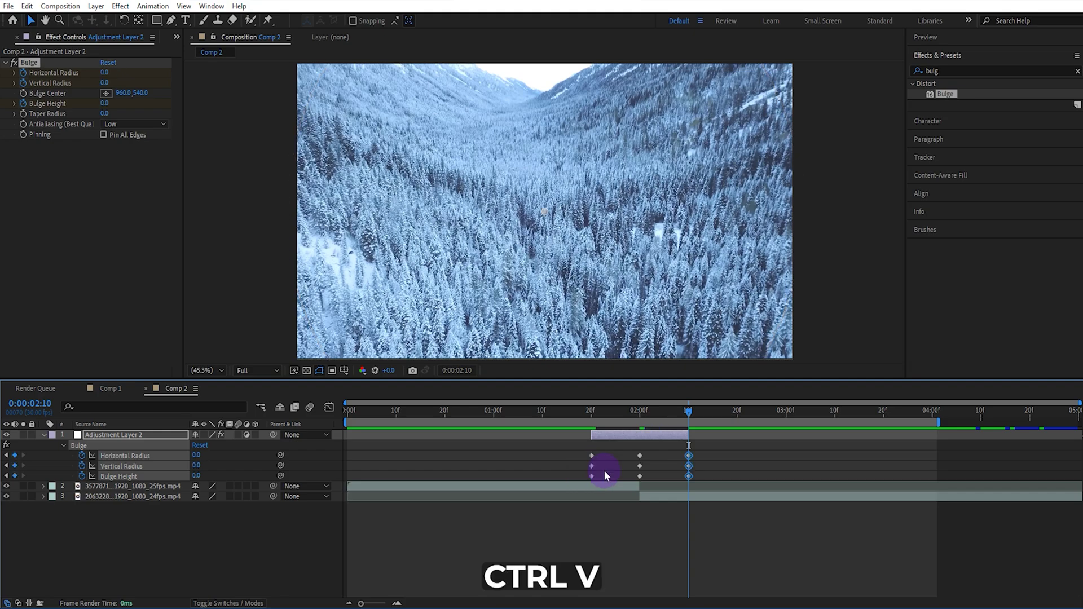
- Scrub through the bulge transition from 1:23, ending at 2:00
click(606, 414)
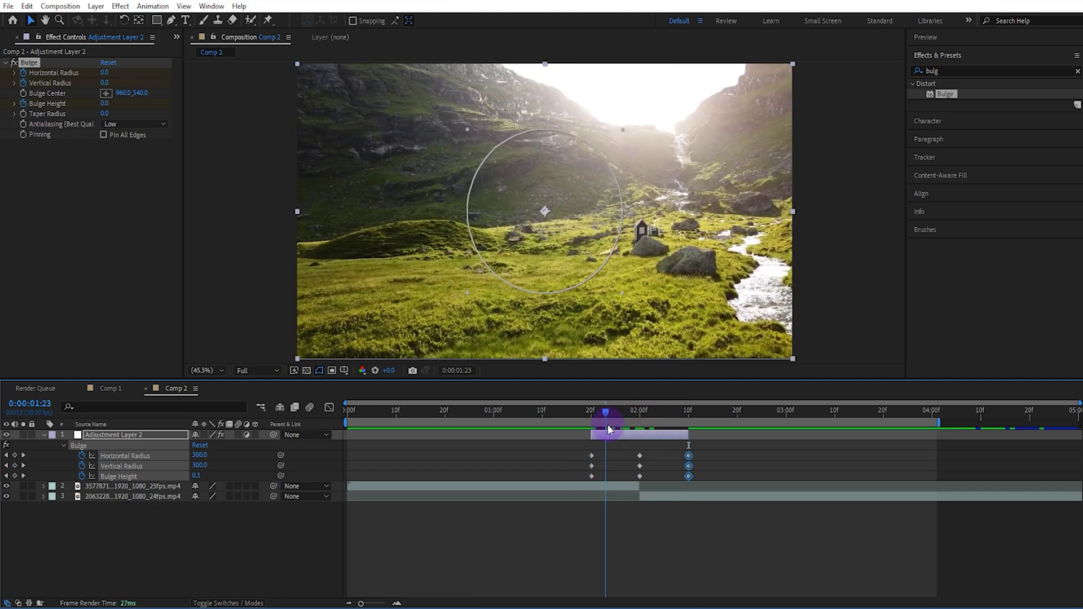
mouse_move(607, 429)
mouse_down()
mouse_move(650, 426)
mouse_move(603, 431)
mouse_move(641, 429)
mouse_up()
click(226, 534)
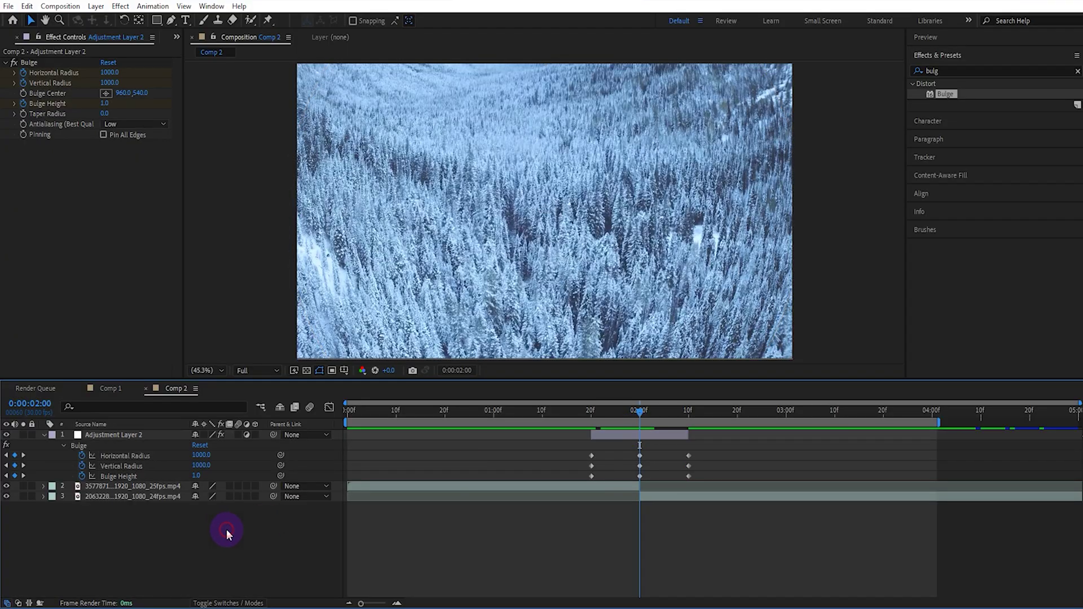
- Add Glow to the adjustment layer, keyframing Glow Radius 100 and Threshold 80%
click(1077, 71)
text(glo)
drag(960, 145, 651, 435)
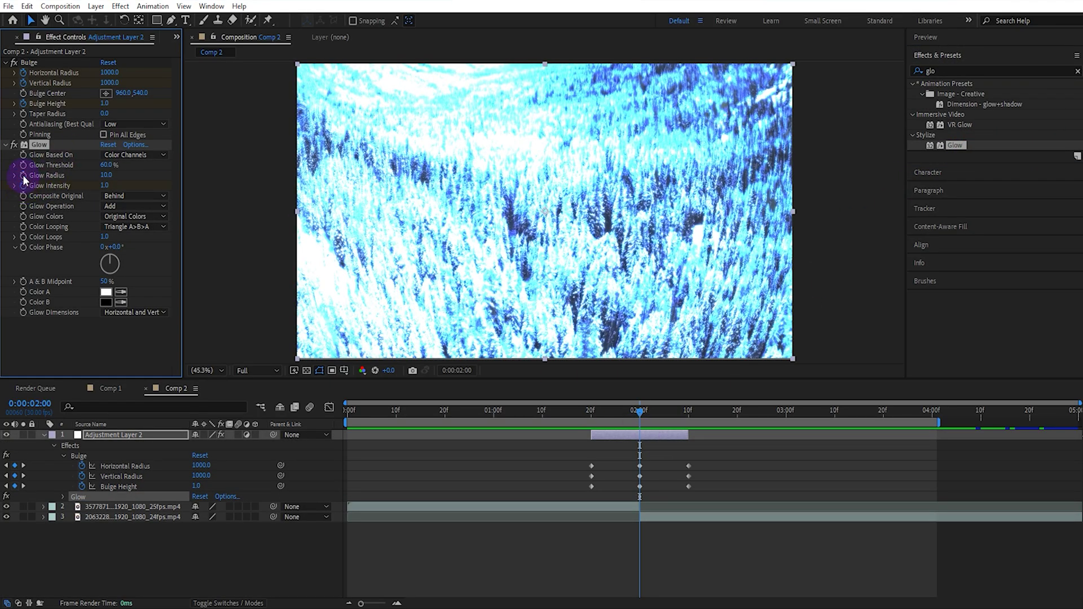
click(114, 175)
click(106, 176)
text(100)
click(108, 165)
text(80)
key(Return)
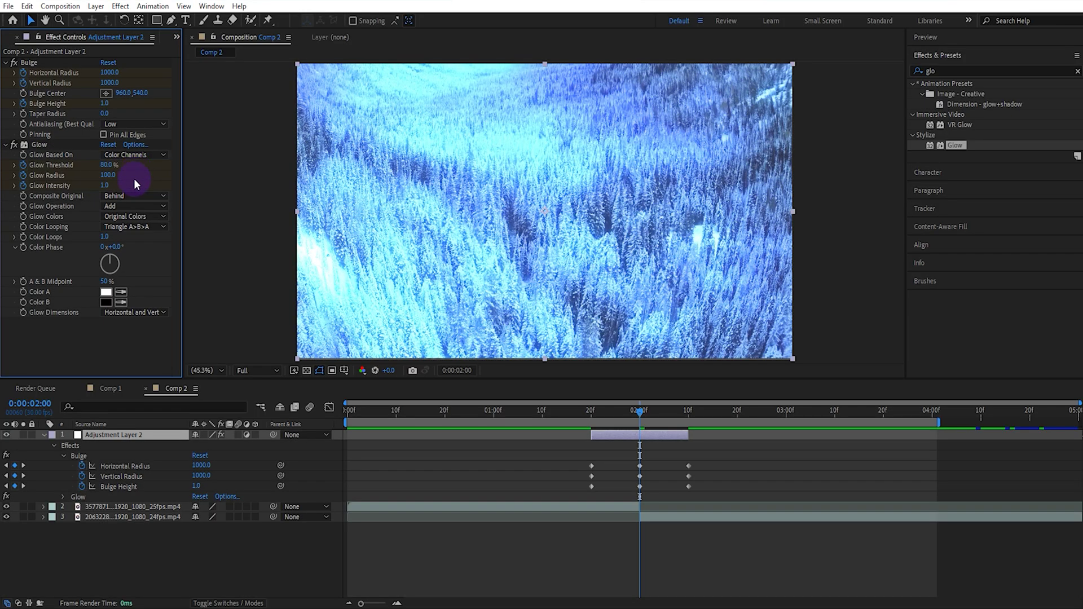
- At 1:20, set the Glow Intensity, Radius and Threshold keyframes to 0
click(129, 432)
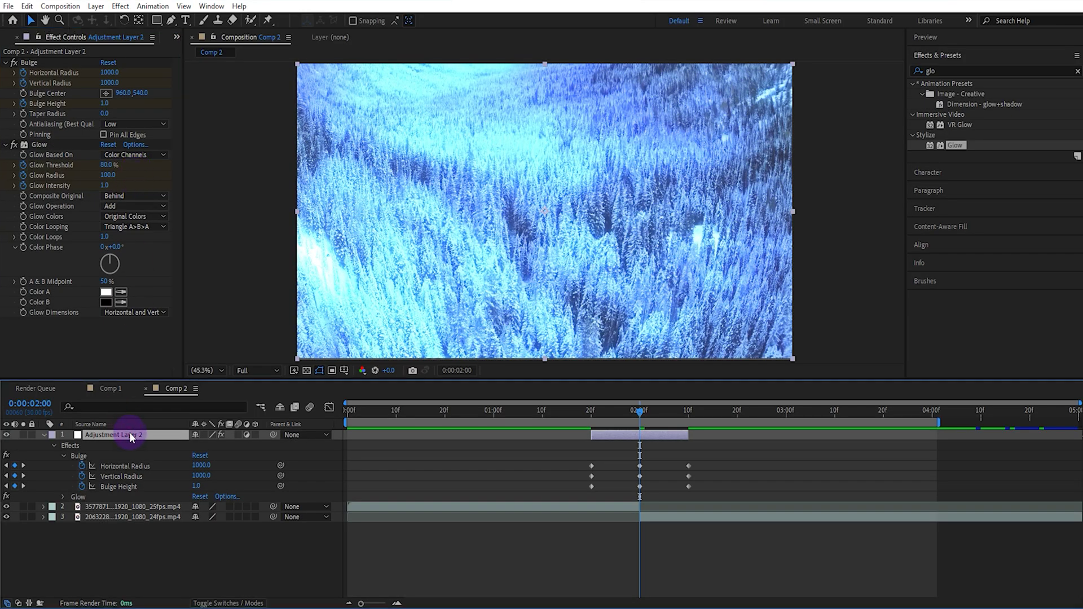
key(u)
key(u)
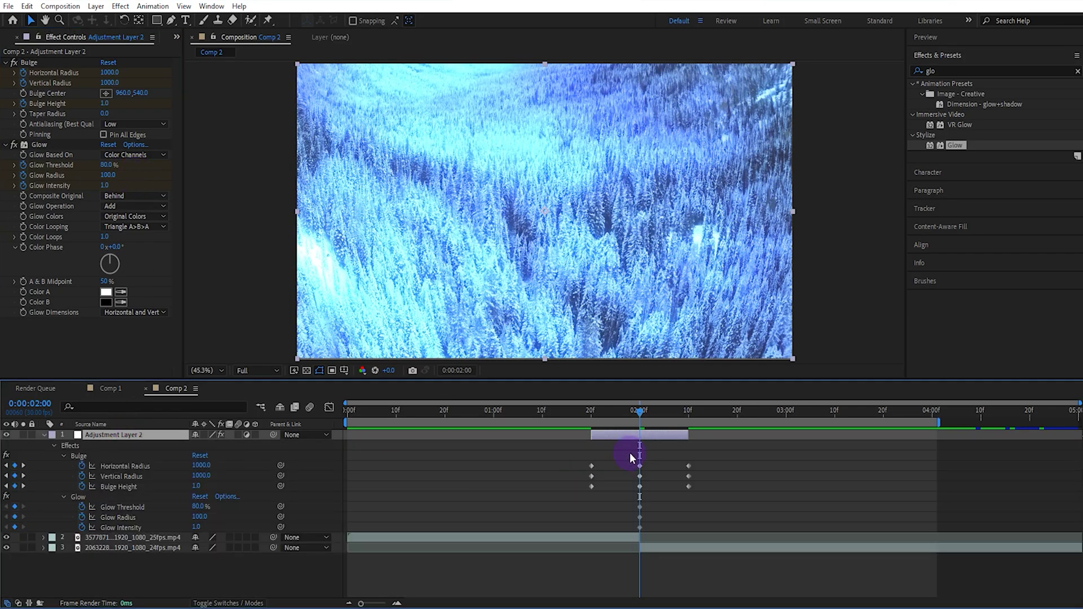
drag(611, 411, 591, 420)
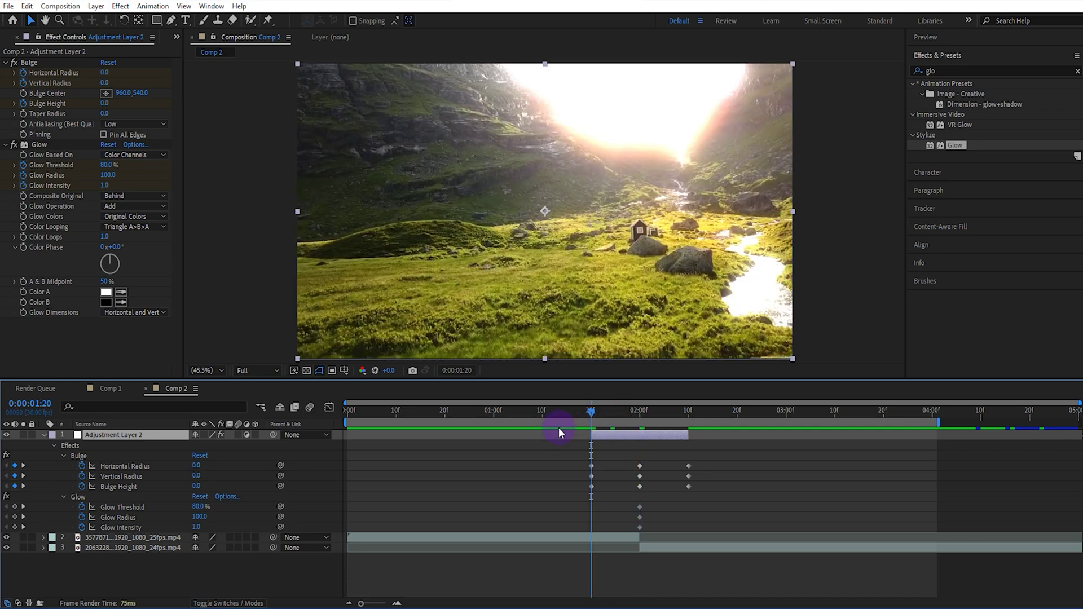
click(199, 528)
text(0)
key(shift+Tab)
text(0)
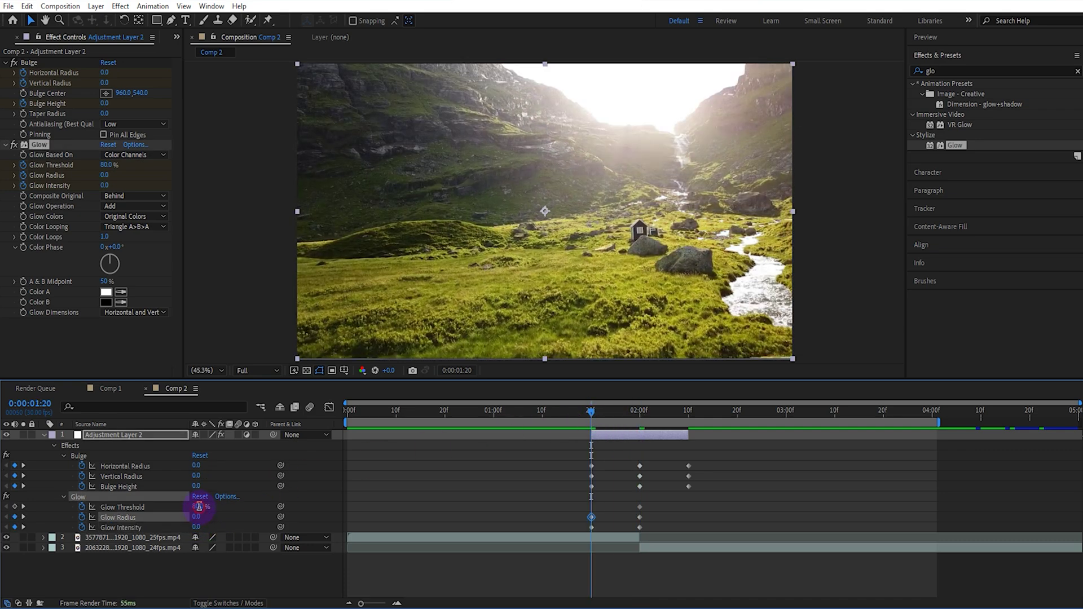
key(shift+Tab)
text(0)
click(720, 434)
- Duplicate the zero Glow keyframes from 1:20 at 2:10
click(697, 412)
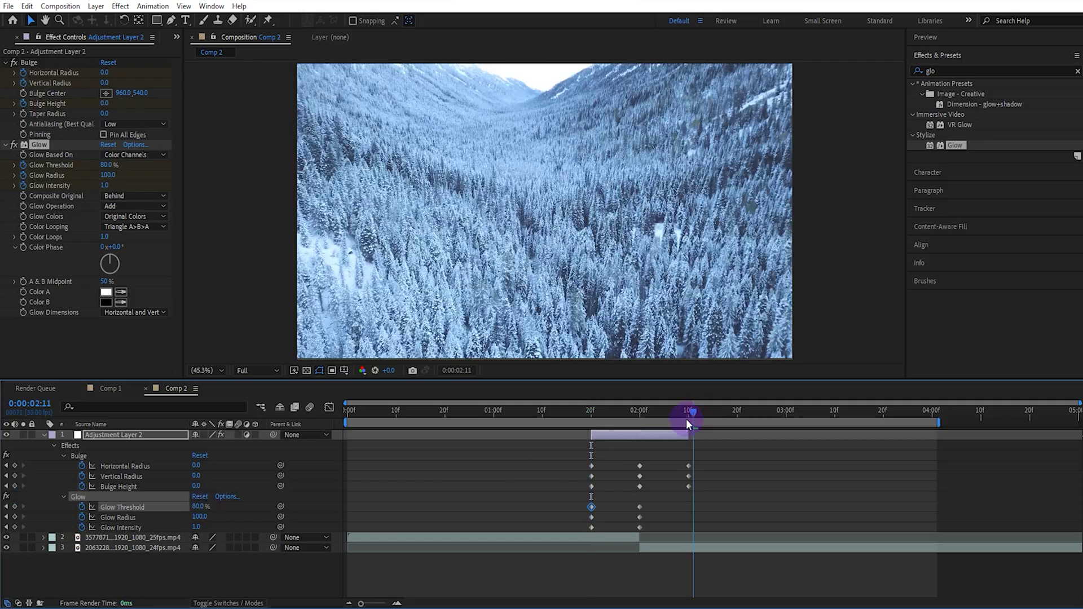
click(605, 507)
drag(602, 515, 582, 531)
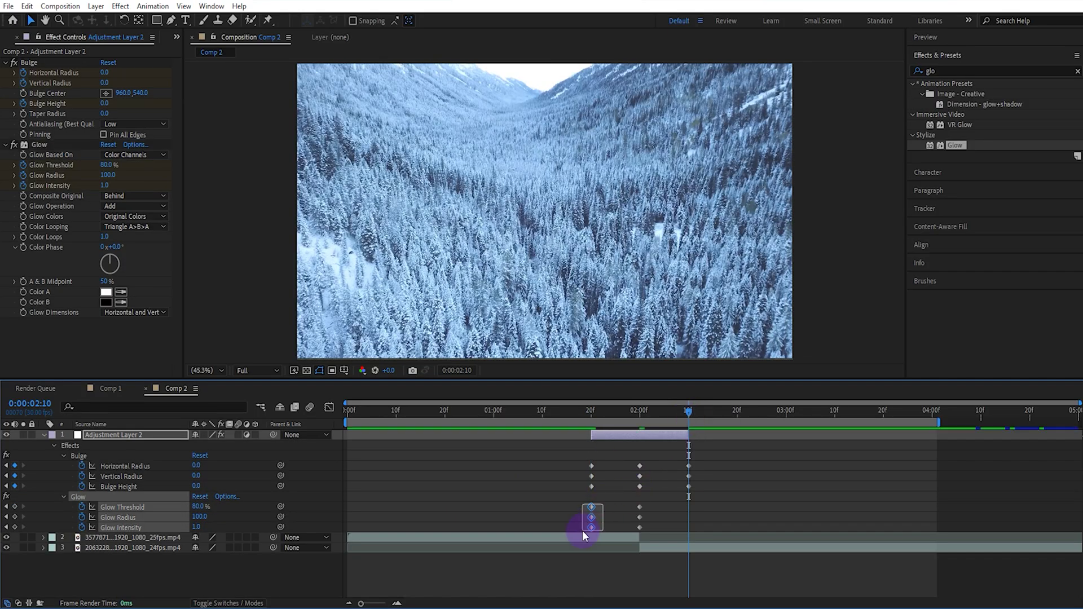
key(ctrl+v)
- Apply Easy Ease (F9) to all Bulge and Glow keyframes
drag(709, 459, 574, 529)
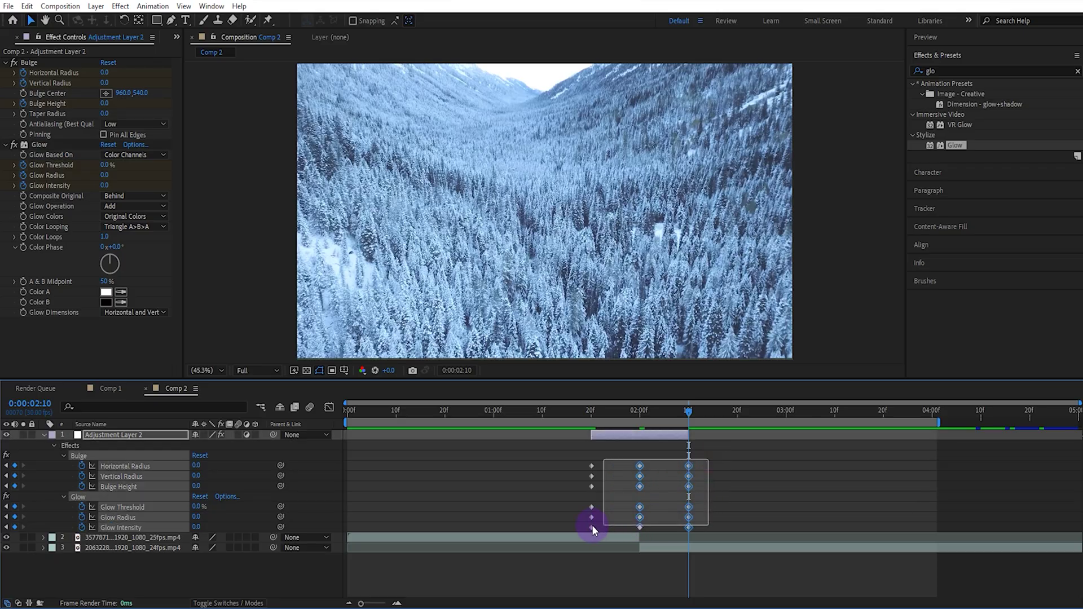
key(F9)
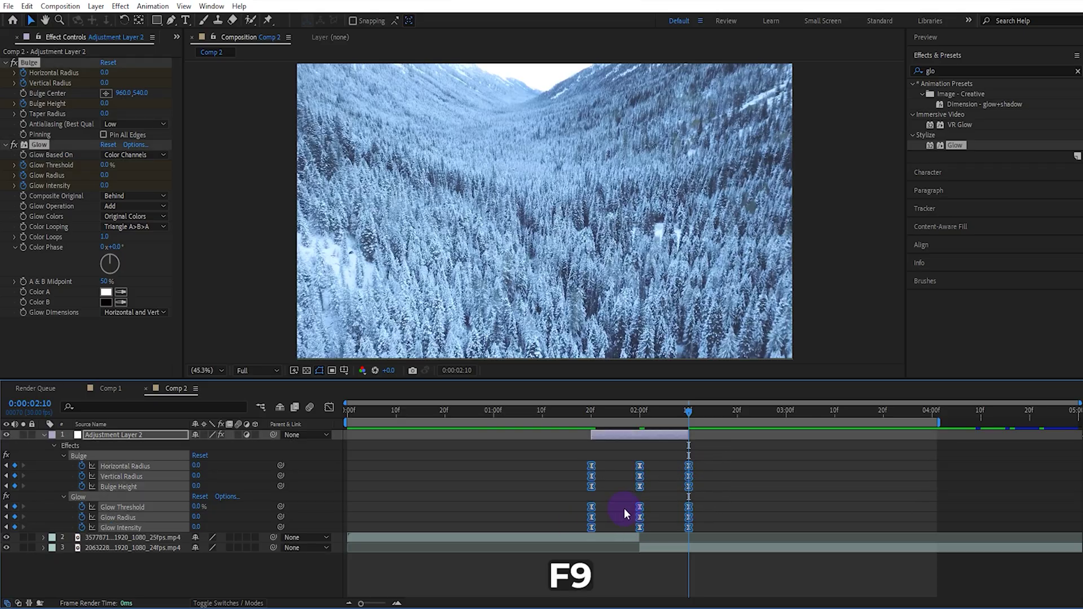
click(619, 487)
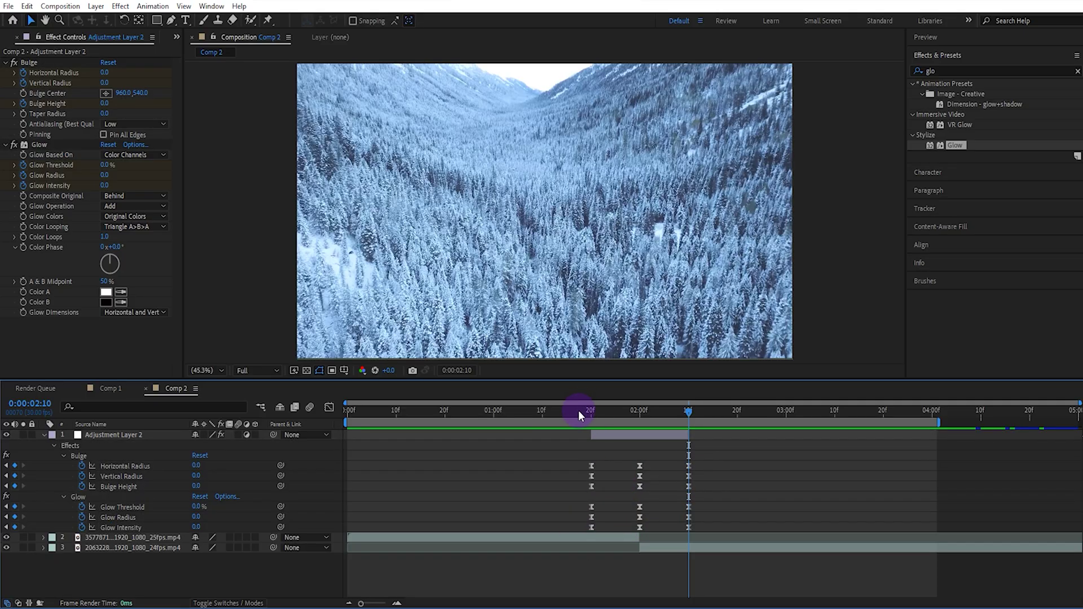
- Play Comp 2 from the beginning to preview the bulge and glow transition
key(Home)
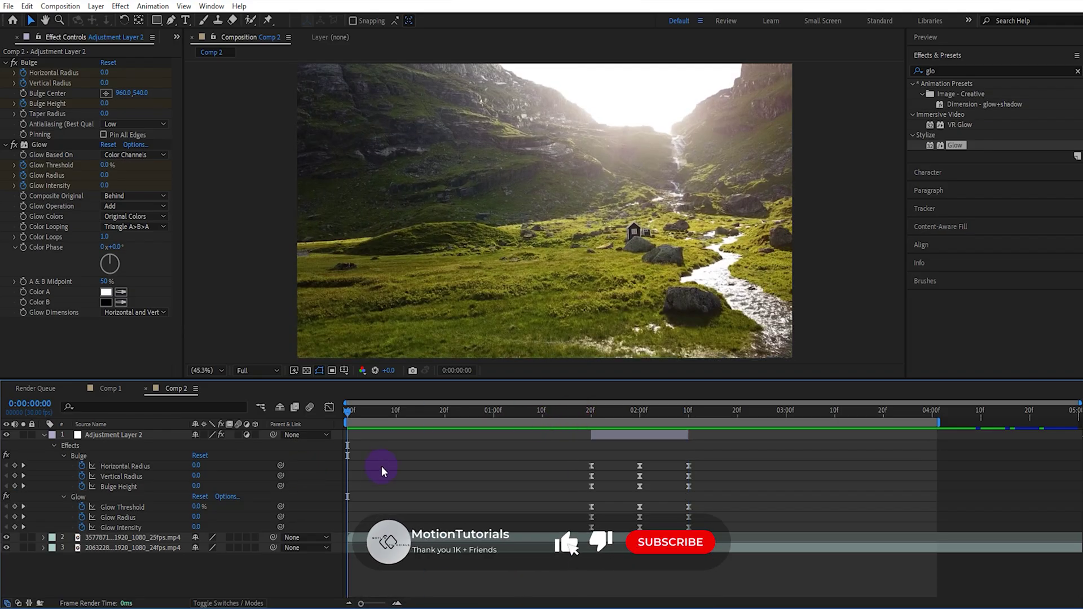
key(space)
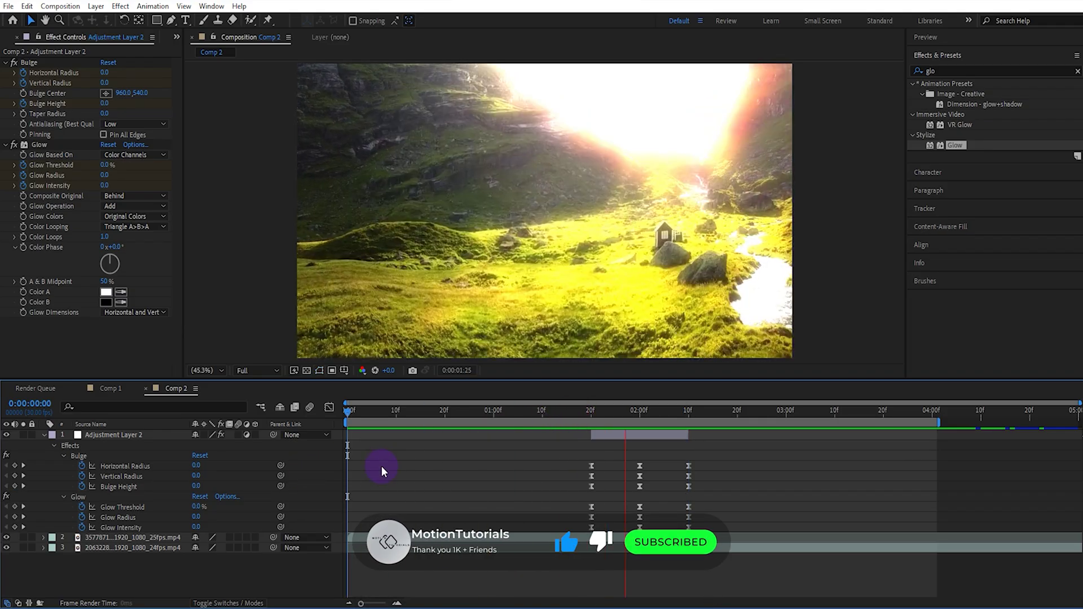